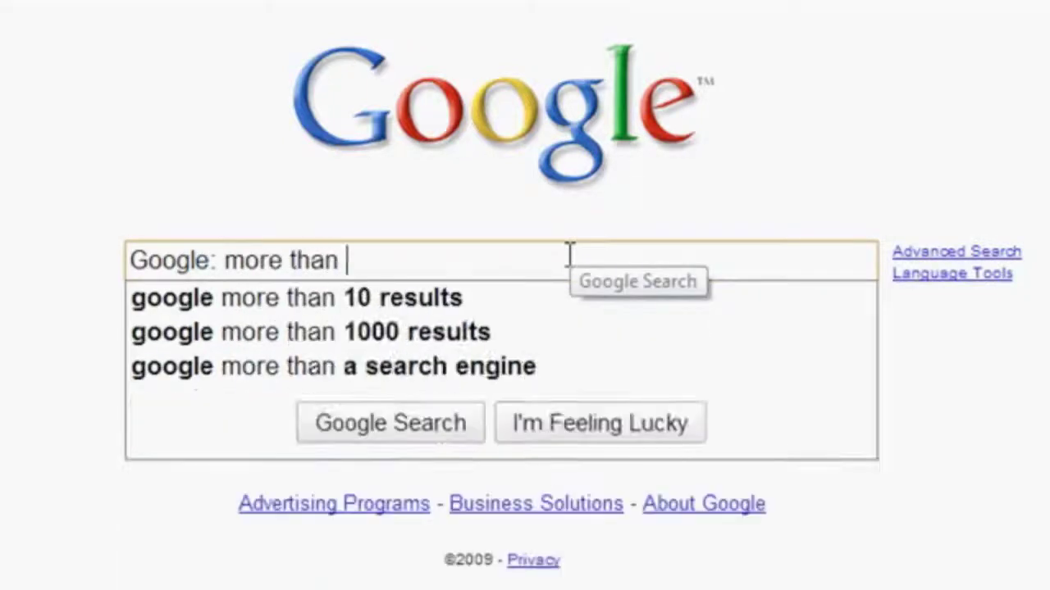
Step: Complete the Google search text with "search. Screencasts by" followed by the presenter's full name
type("search. Screencasts by ")
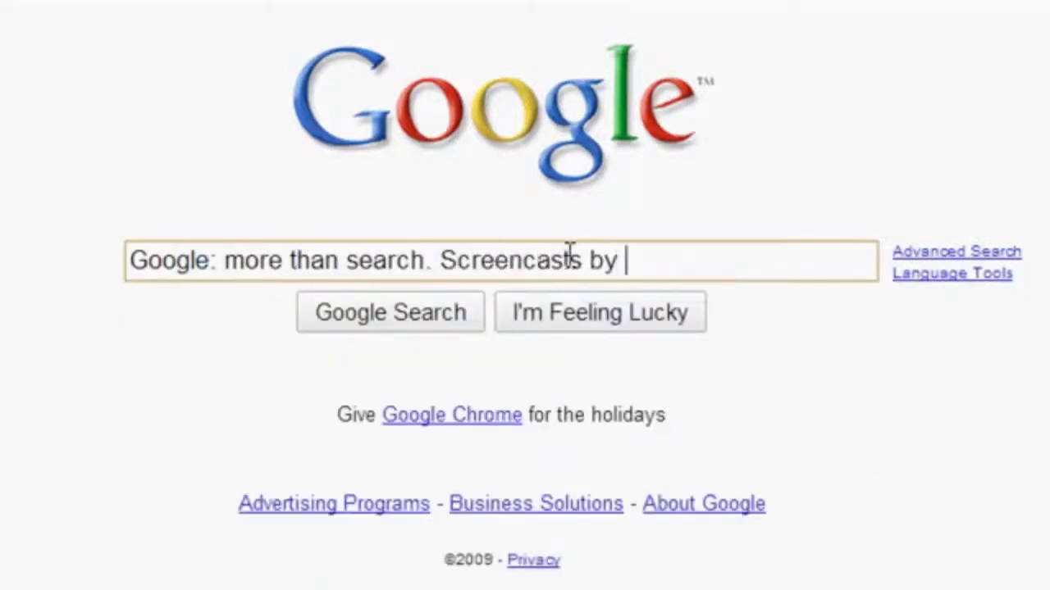
type("John R. Sowash")
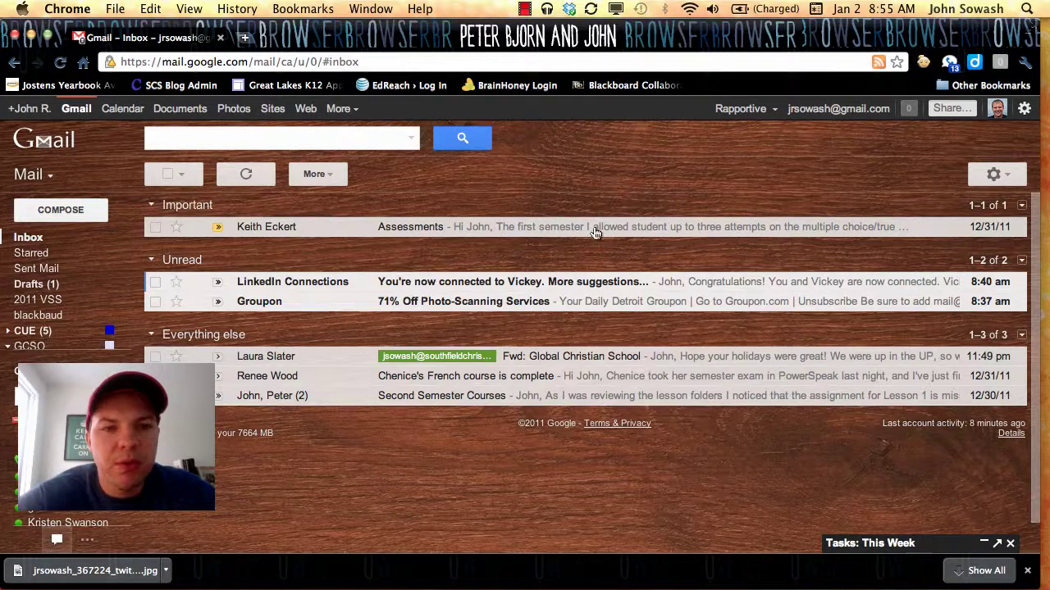
Step: Open the important email "Assessments" and create a calendar event from it
left_click(597, 230)
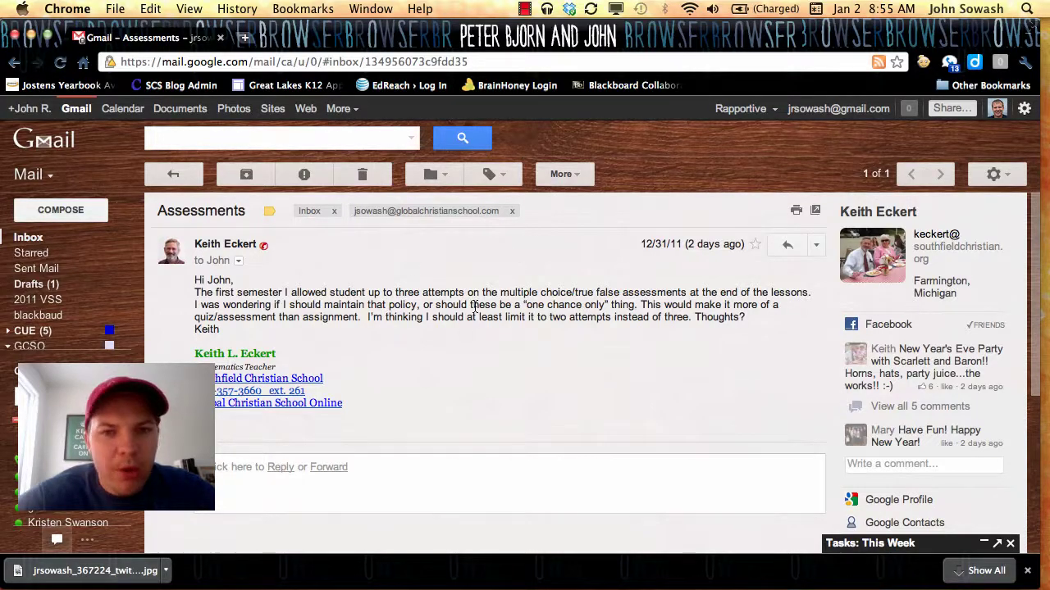
left_click(576, 179)
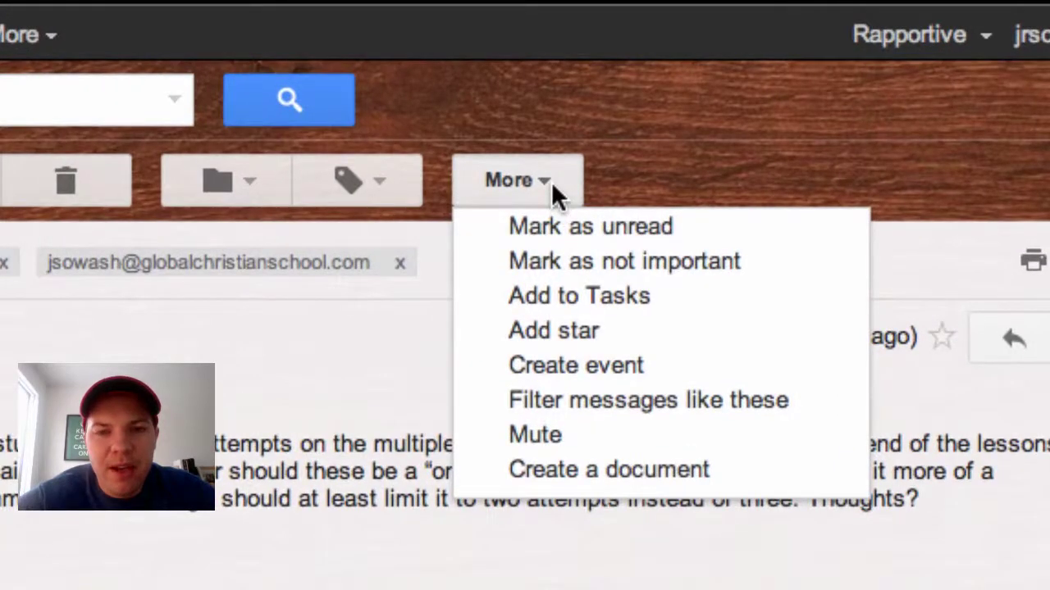
left_click(583, 368)
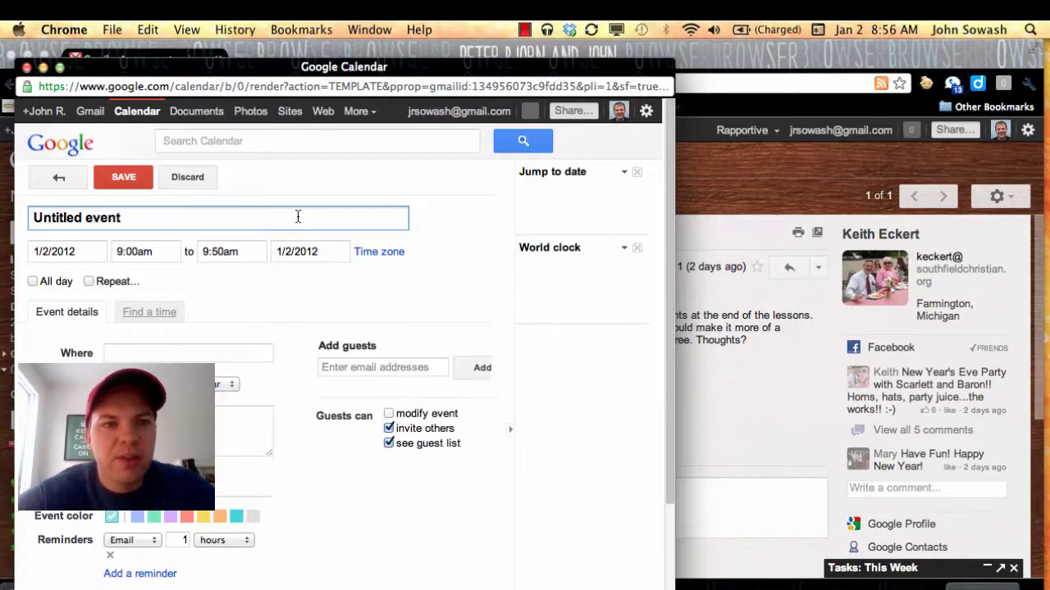
Step: Title the event "Meeting with" followed by the email sender's first name
left_click(297, 217)
type("Meeting Kei")
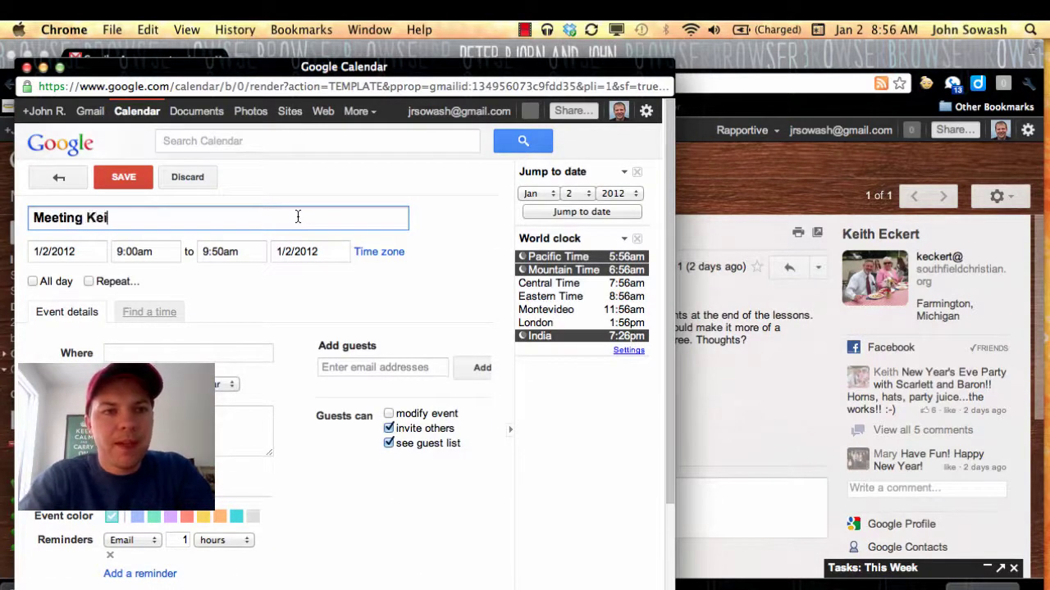
type("th")
key("BackSpace")
key("BackSpace")
key("BackSpace")
key("BackSpace")
key("BackSpace")
key("BackSpace")
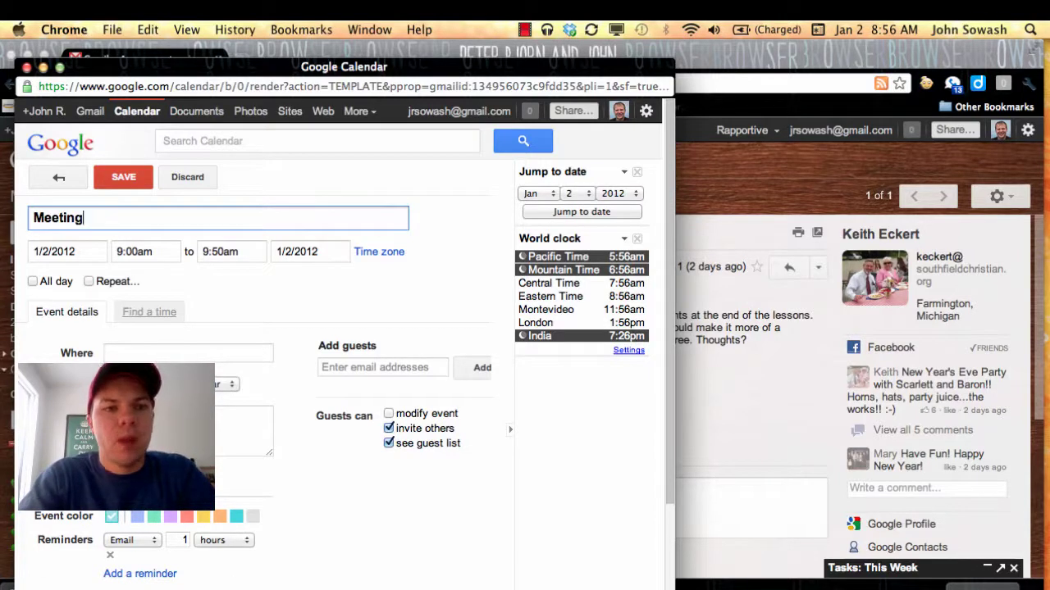
type("with Keith")
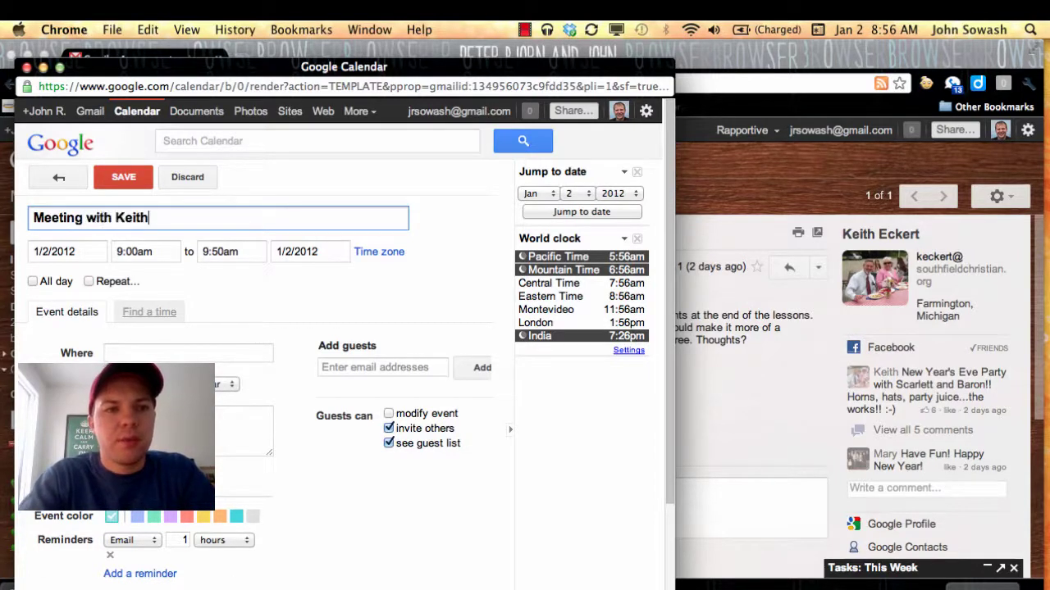
Step: Set the event's date to 1/5/2012 and its start time to 10:00am
left_click(87, 253)
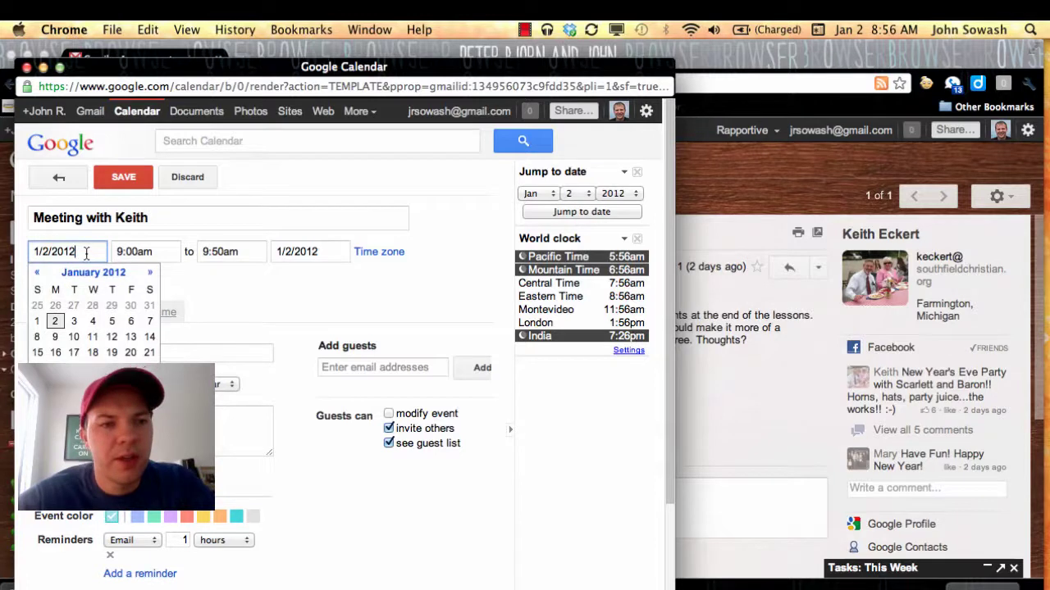
left_click(111, 321)
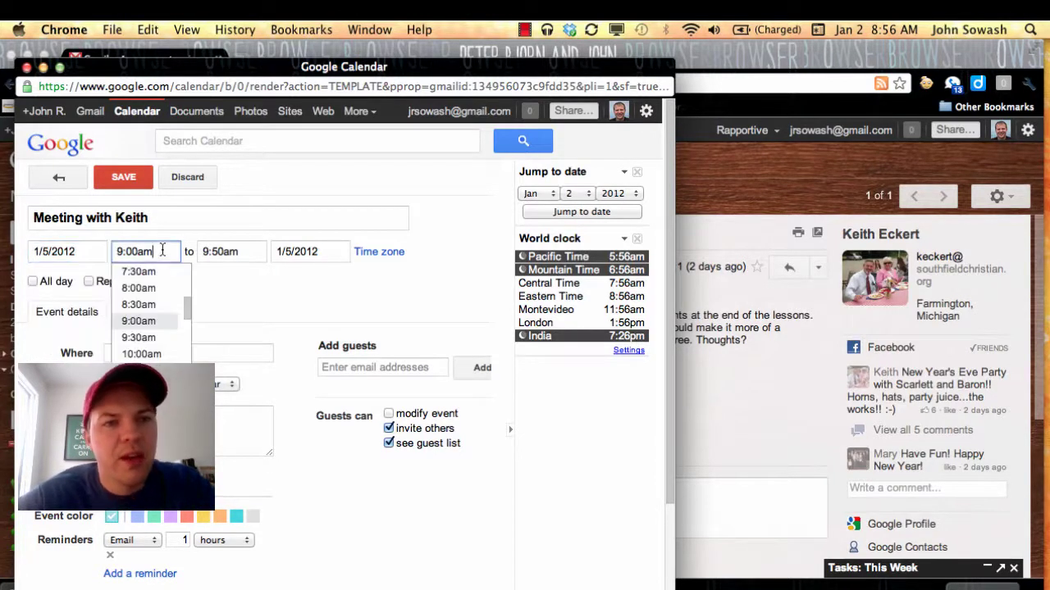
left_click(141, 353)
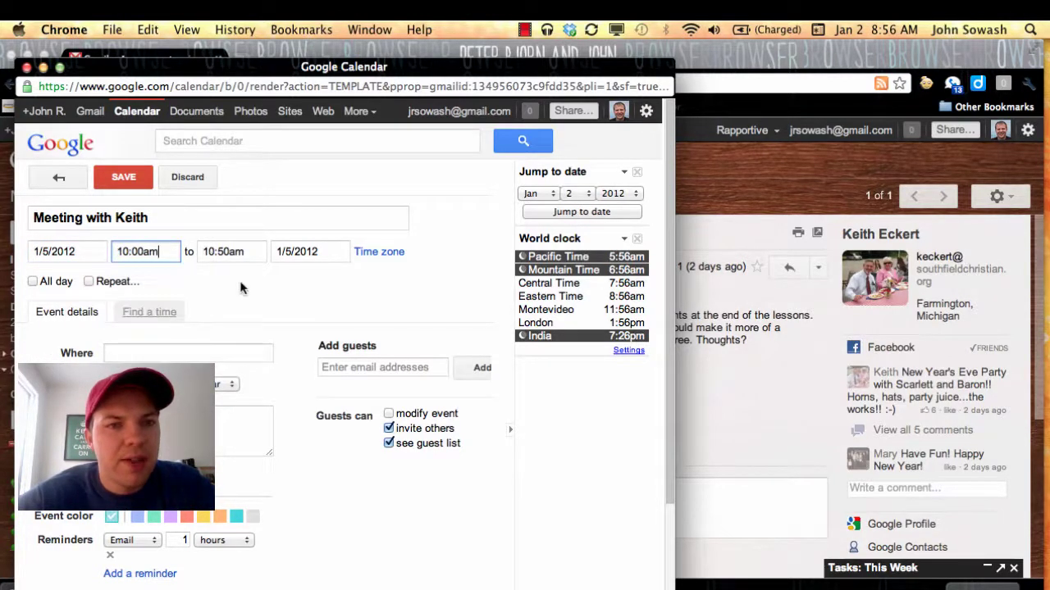
Step: Try to add the email's sender as a guest by looking up "ke" among the contacts
left_click(368, 370)
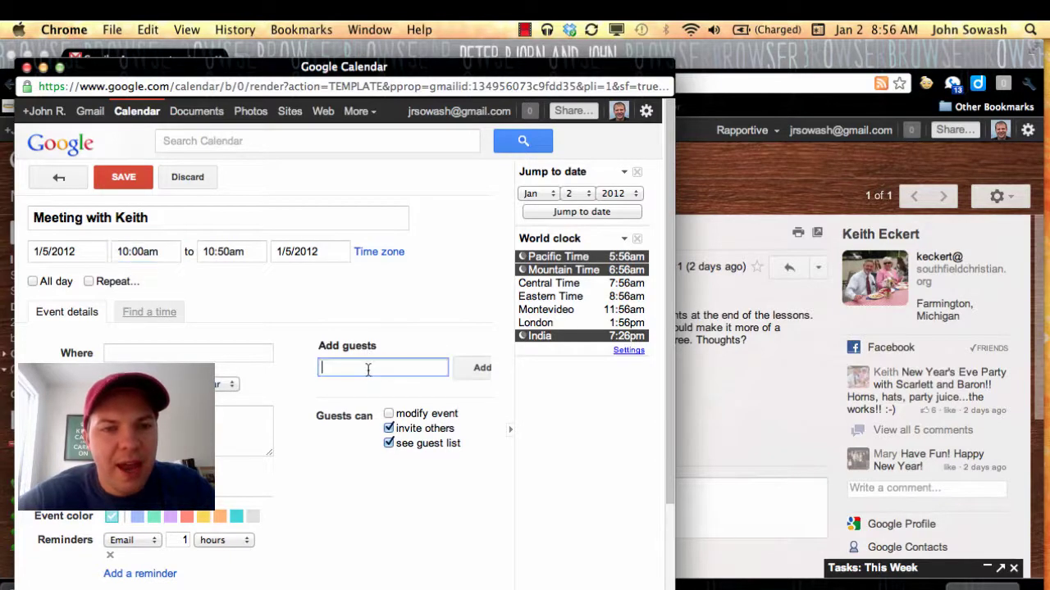
type("ke")
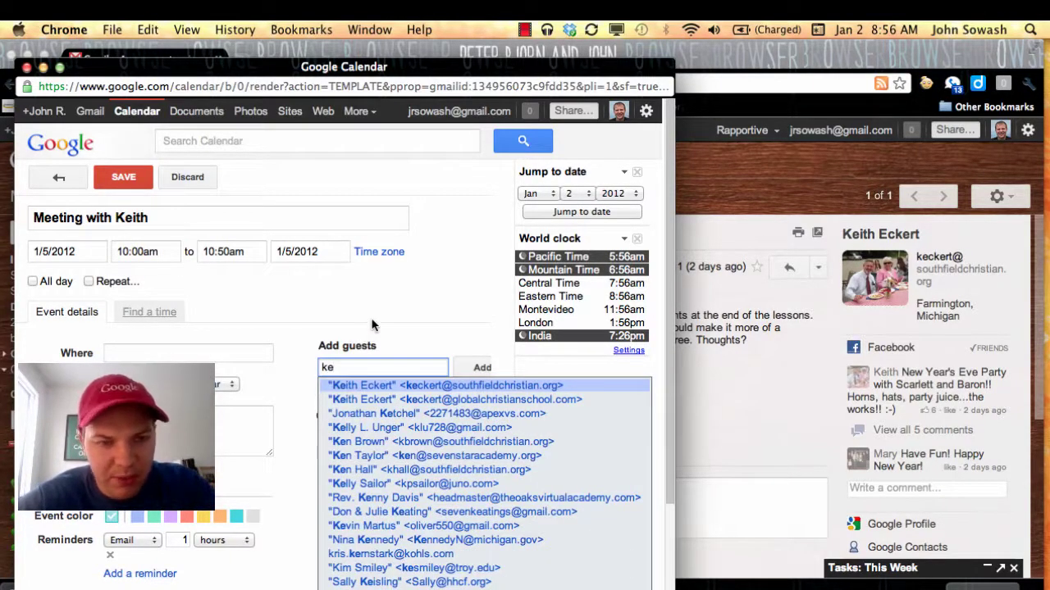
key("Return")
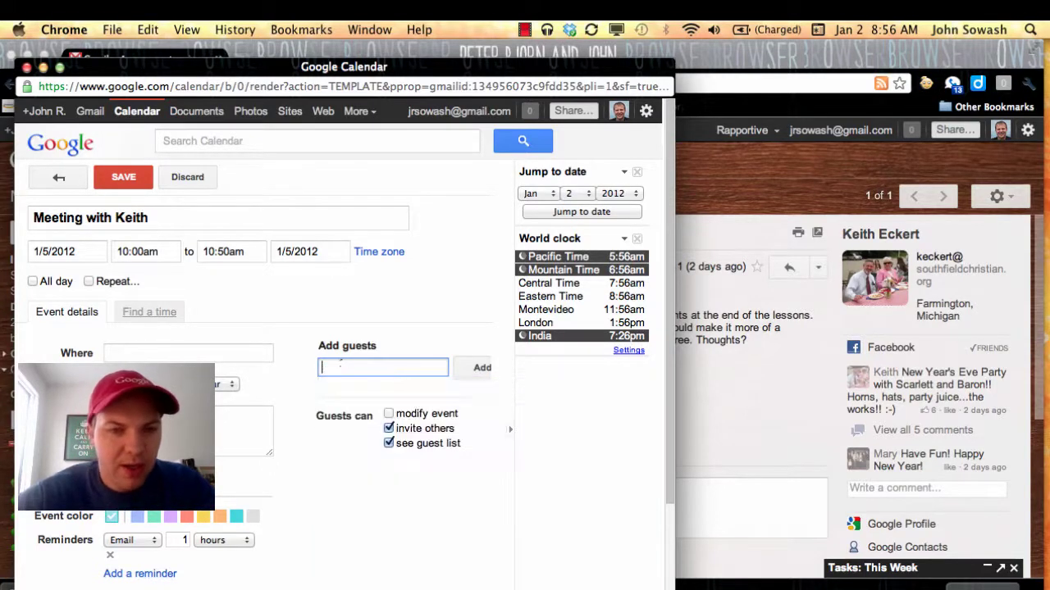
left_click(336, 313)
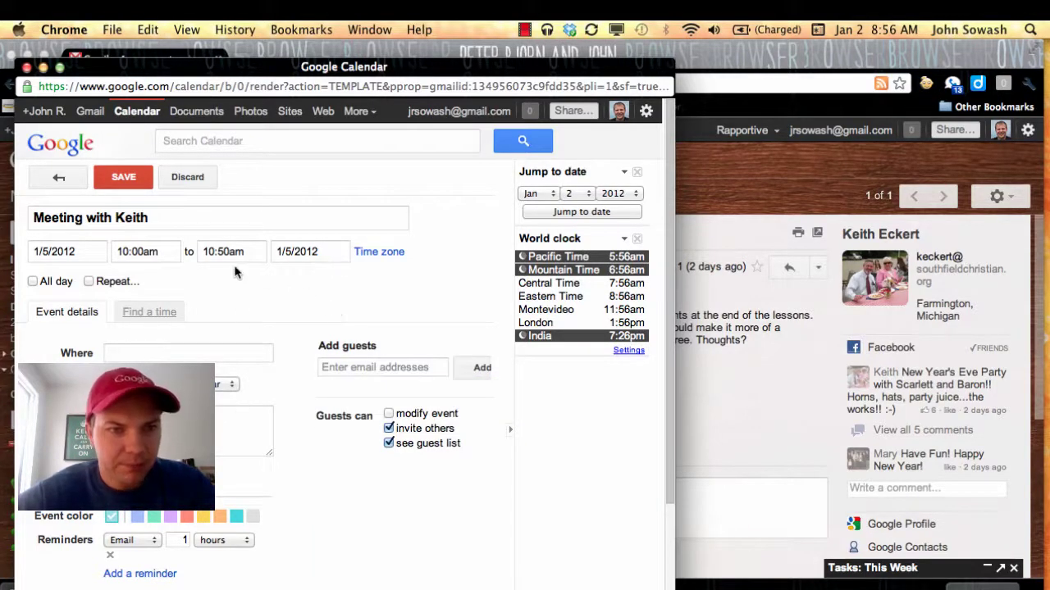
Step: Save the event, return to the open "Assessments" email and archive it
left_click(124, 180)
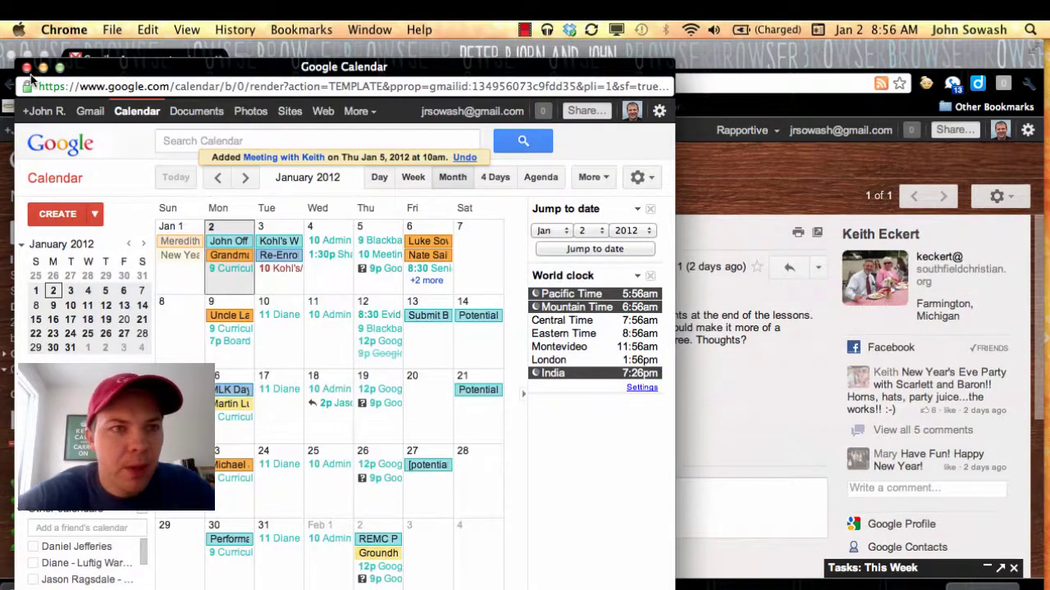
left_click(26, 66)
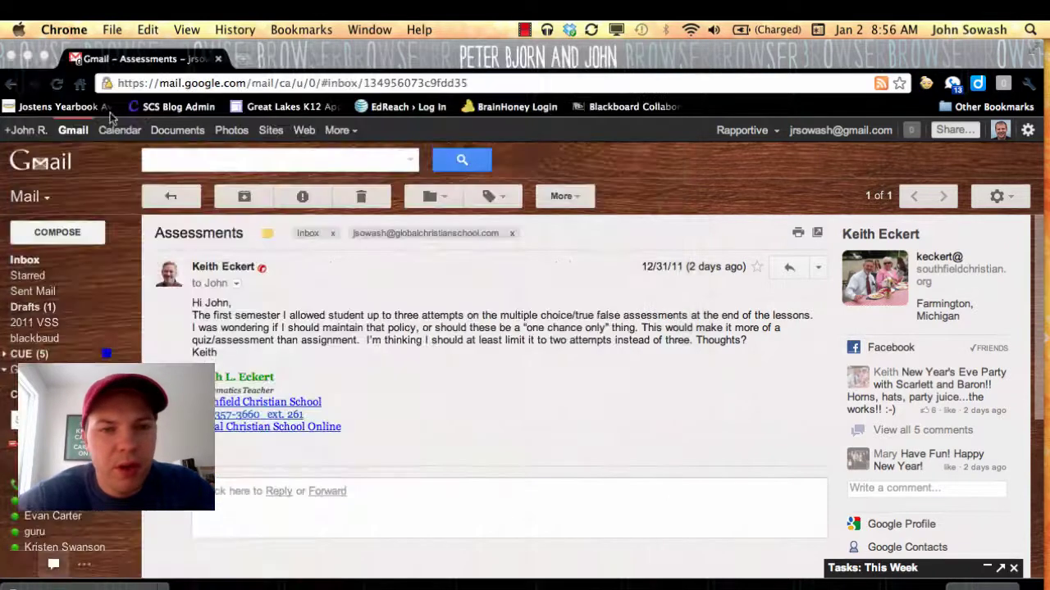
left_click(244, 198)
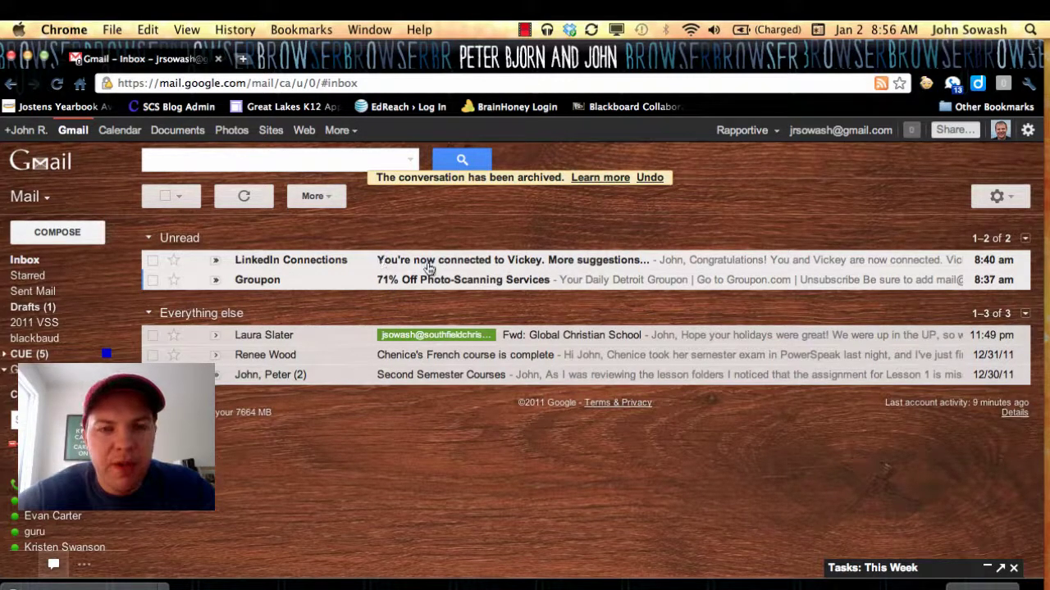
Step: Read and archive the unread LinkedIn connection email and the Groupon "71% Off Photo-Scanning Services" email
left_click(842, 270)
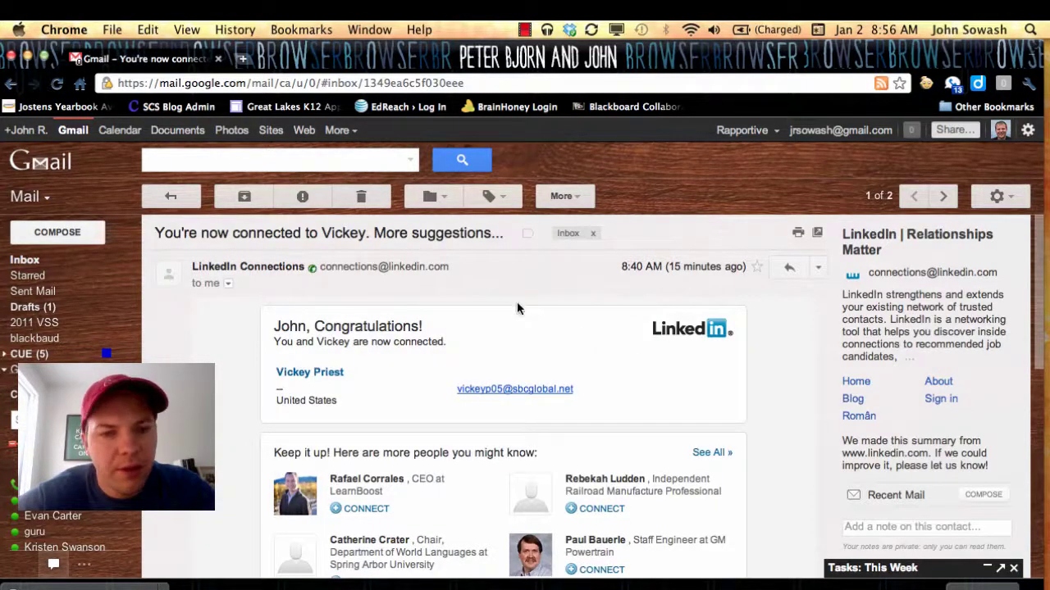
left_click(245, 197)
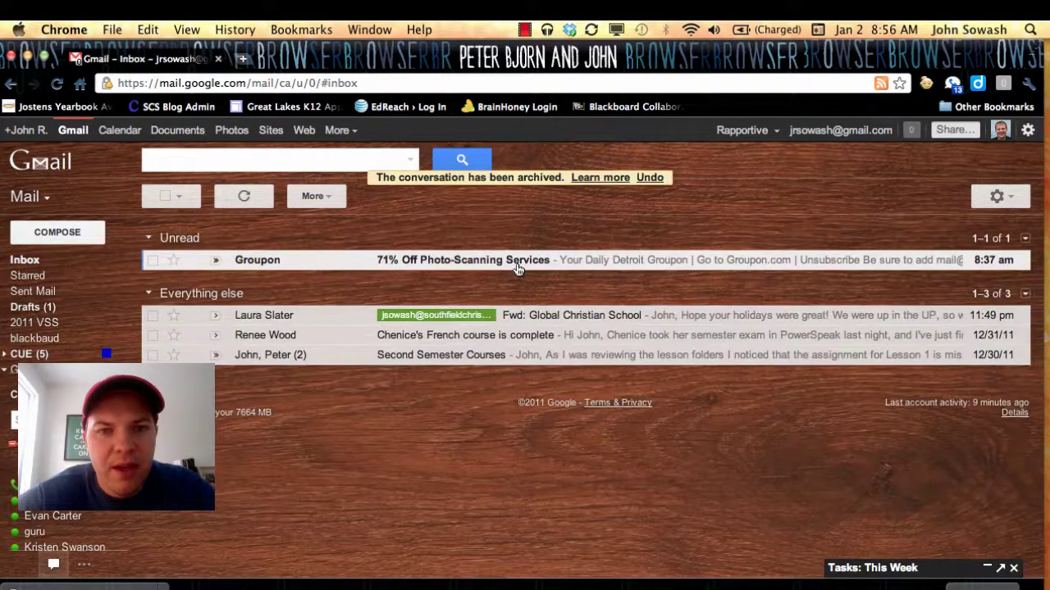
left_click(517, 260)
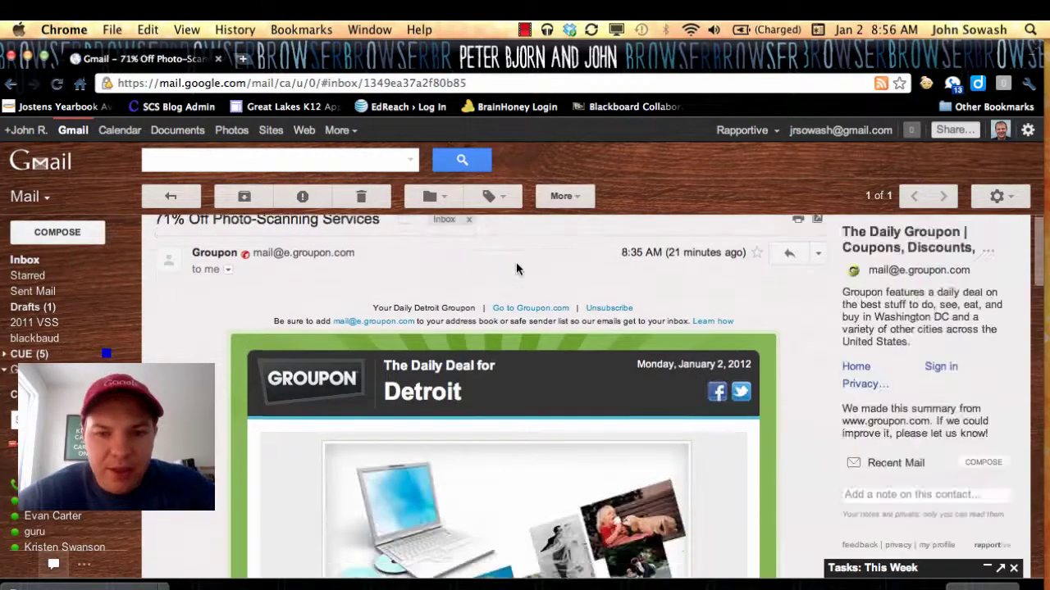
scroll(516, 264, "down", 5)
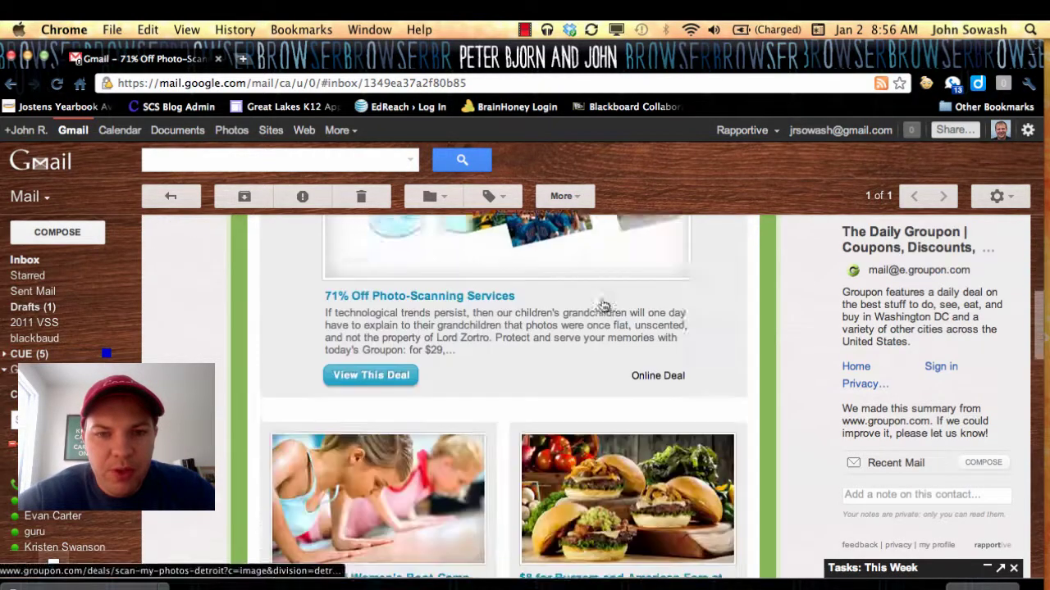
scroll(603, 306, "down", 5)
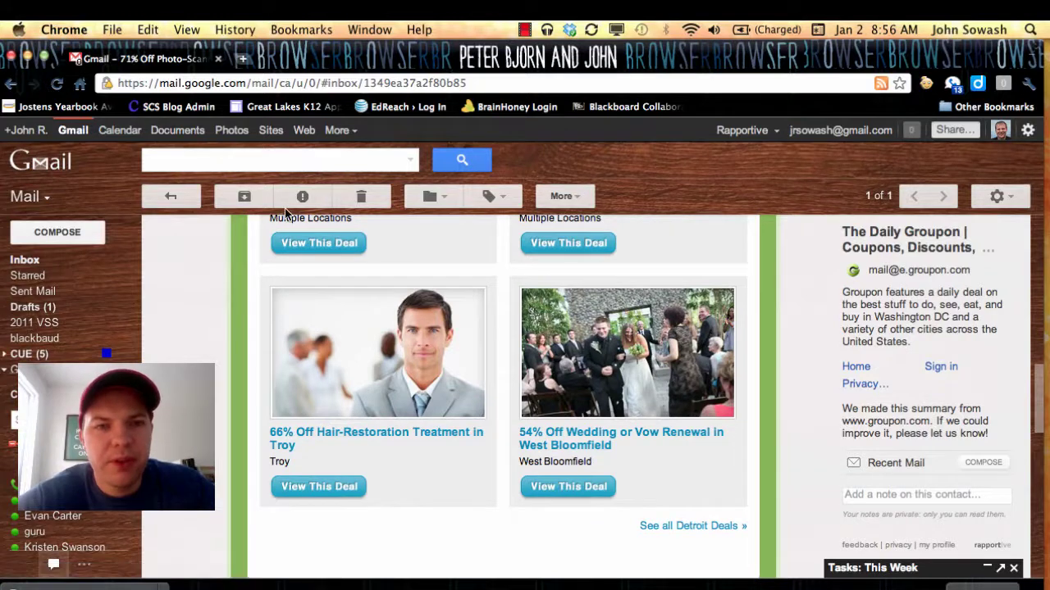
left_click(243, 196)
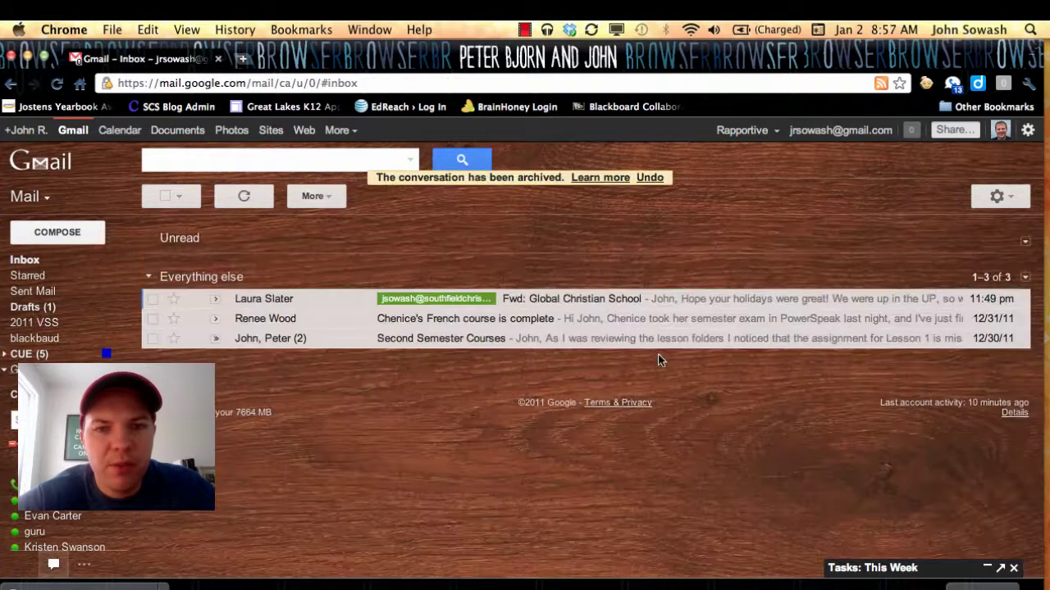
Step: Open the email "Fwd: Global Christian School" and add it to the task list as a task
left_click(675, 299)
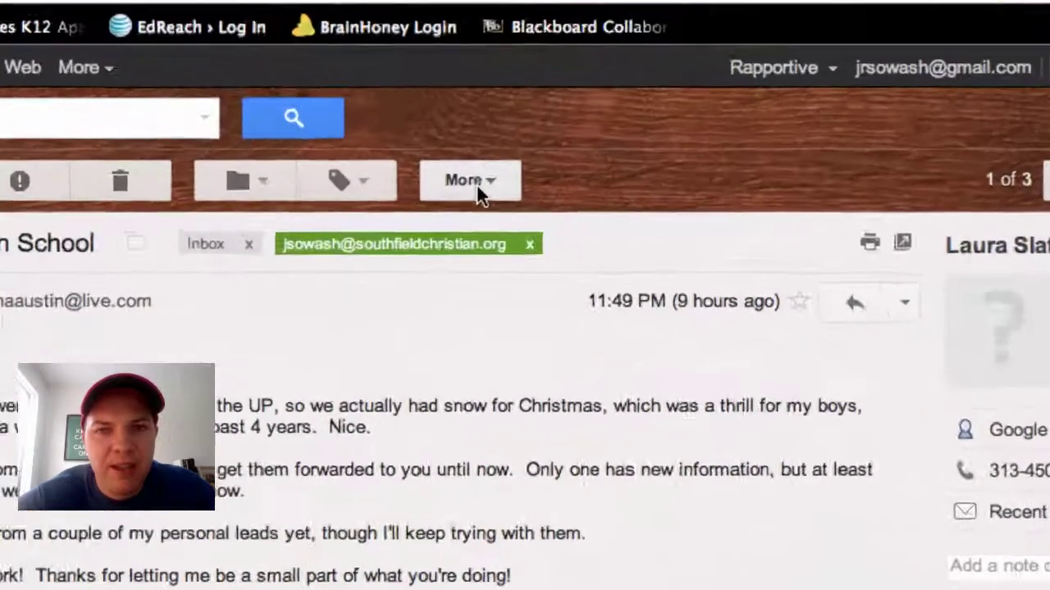
left_click(479, 193)
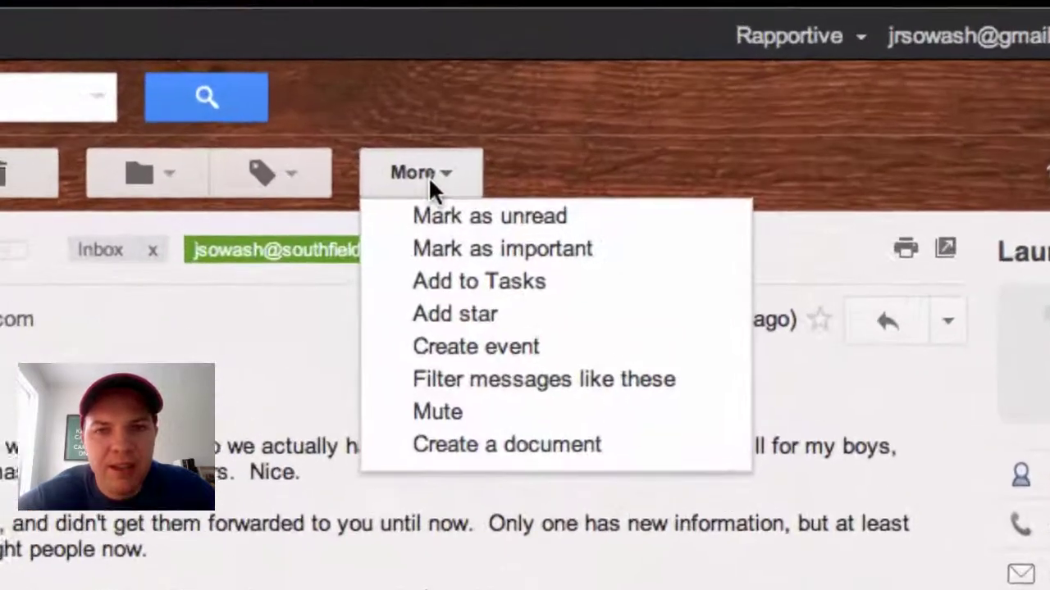
left_click(492, 189)
left_click(373, 172)
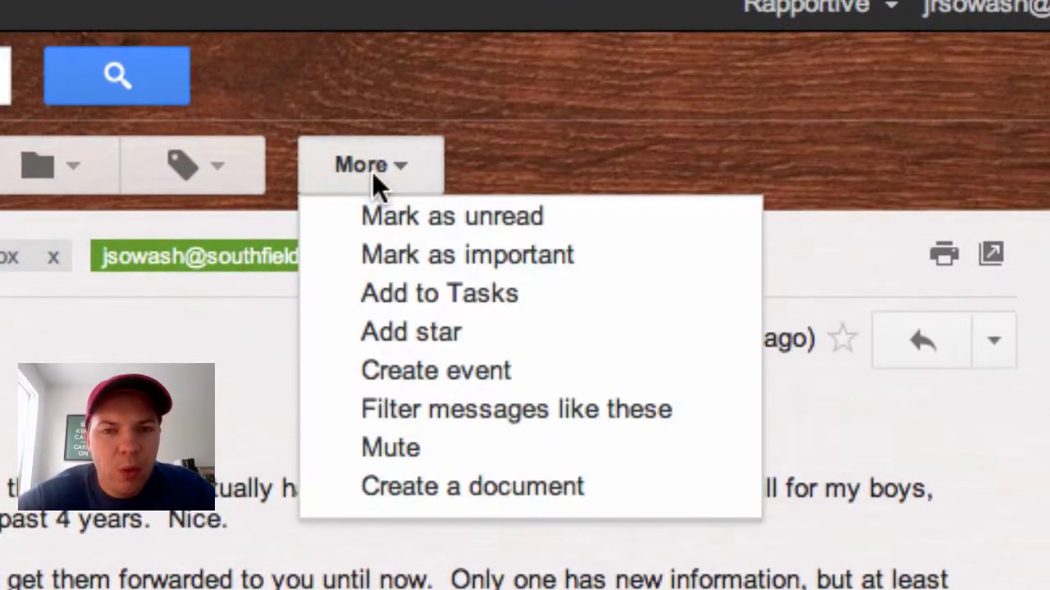
left_click(428, 293)
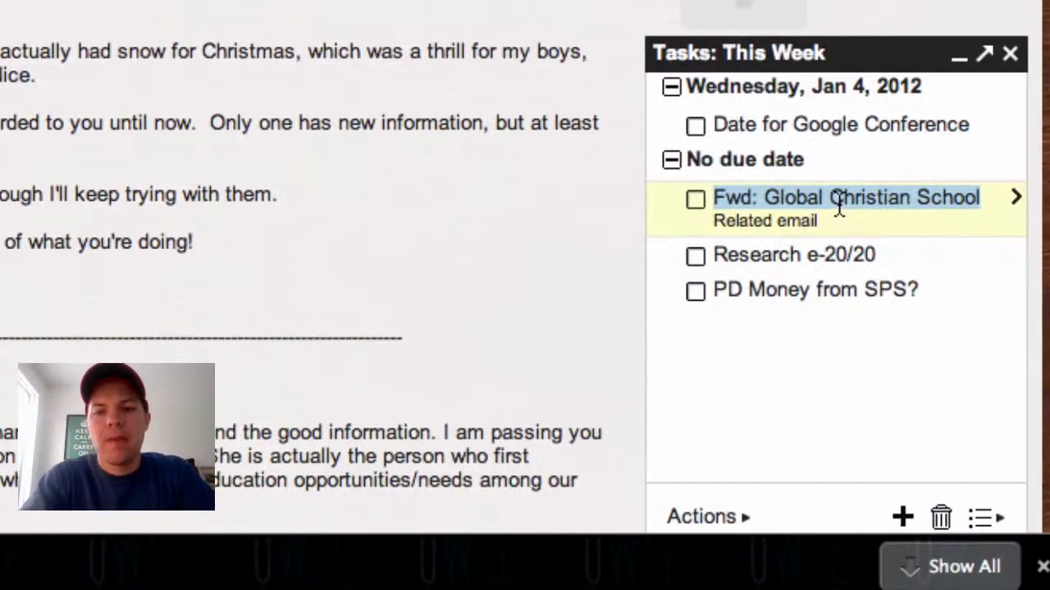
Step: Rename the new task as "Add missionary contacts"
type("Add missionary ca")
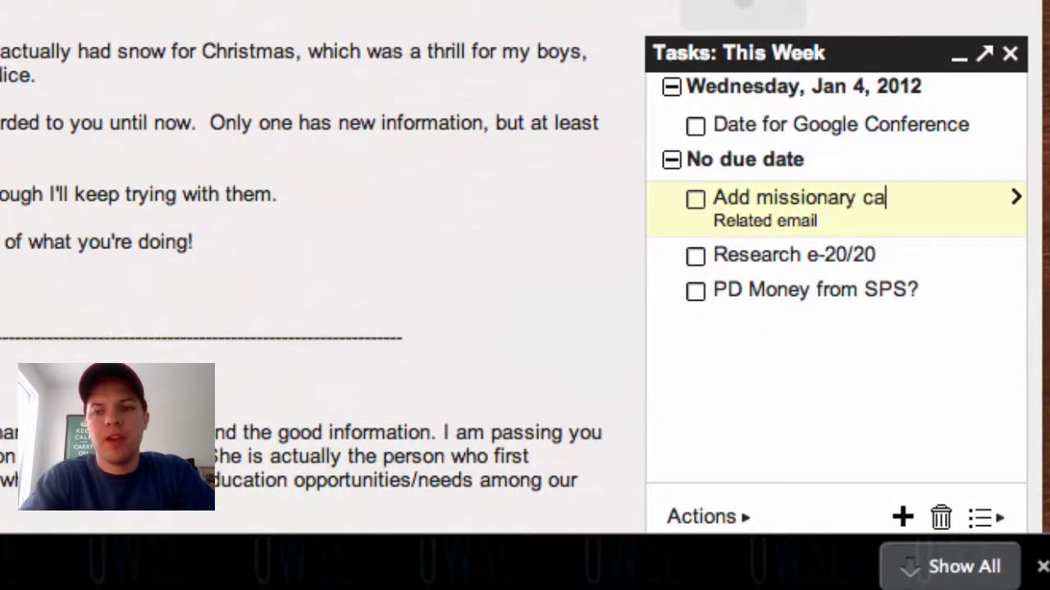
key("BackSpace")
type("ontacts")
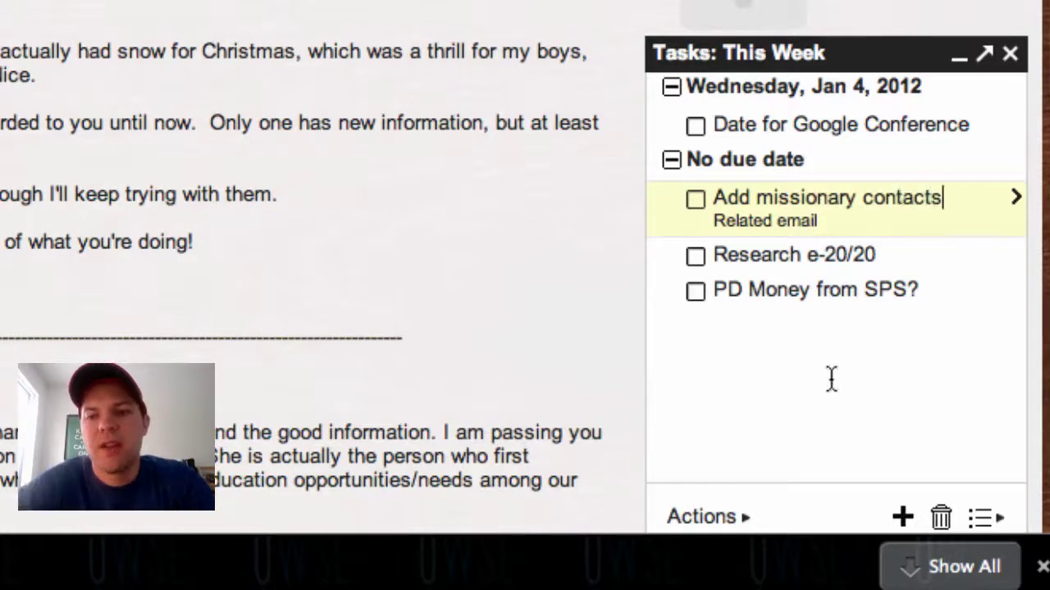
Step: Set the "Add missionary contacts" task's due date to January 4, 2012, and archive the related email
left_click(1017, 200)
left_click(801, 186)
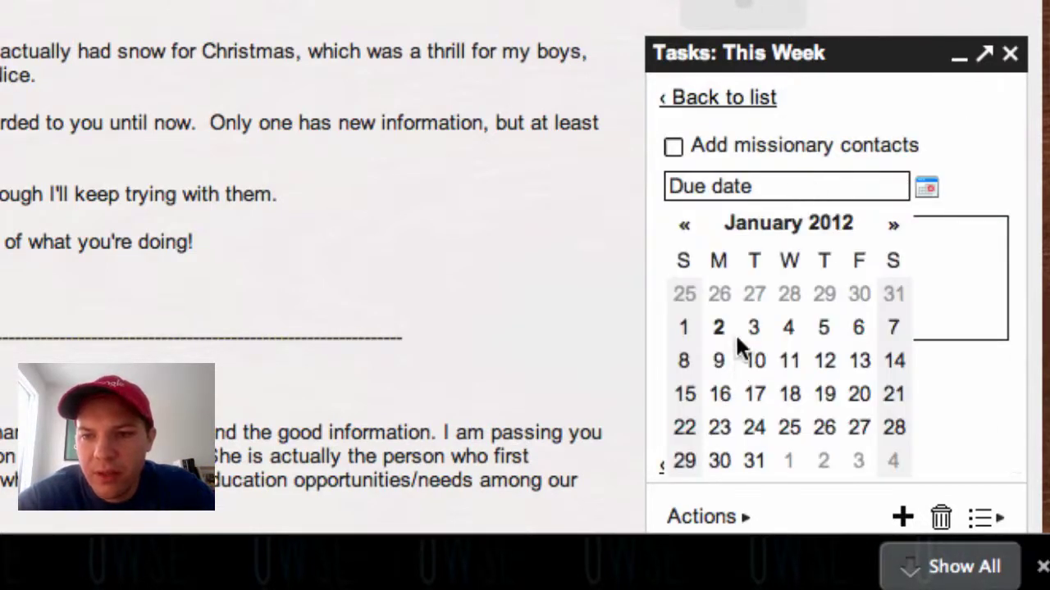
left_click(789, 329)
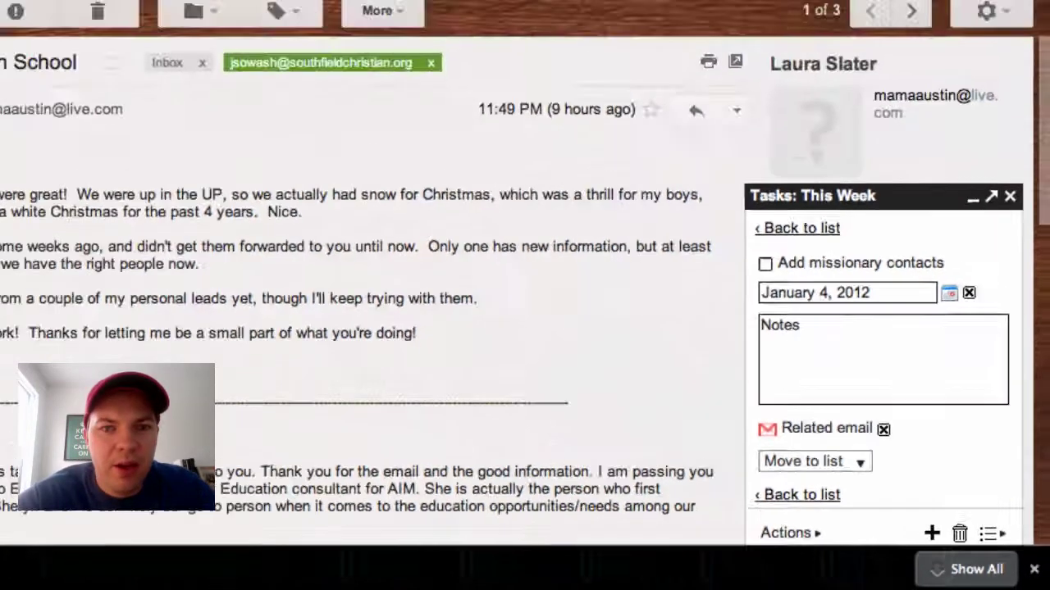
left_click(246, 174)
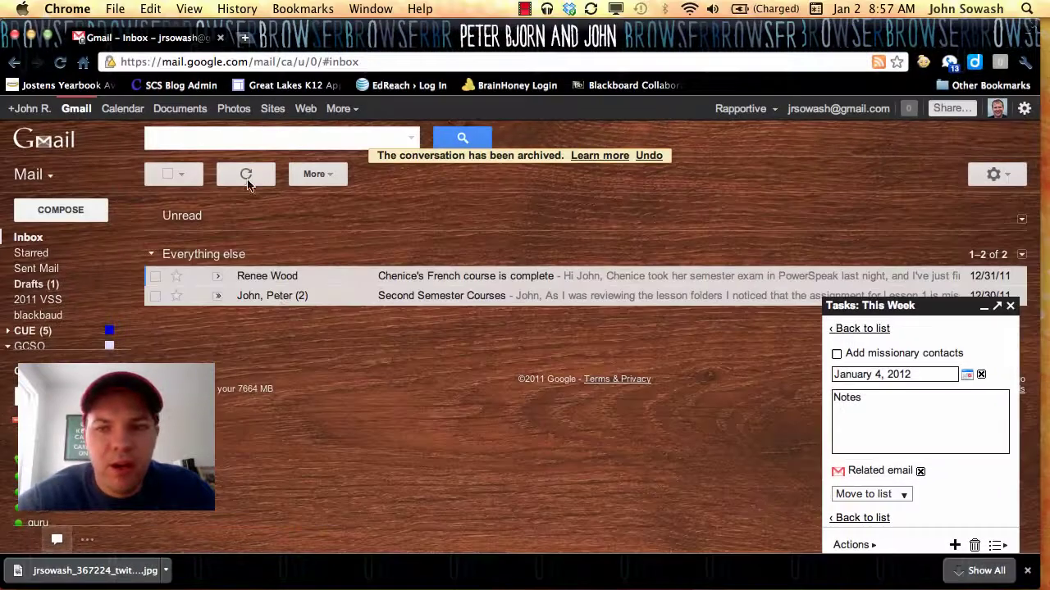
Step: Open the email about the student's completed French course, add it to the task list, and return to the list of tasks
left_click(288, 276)
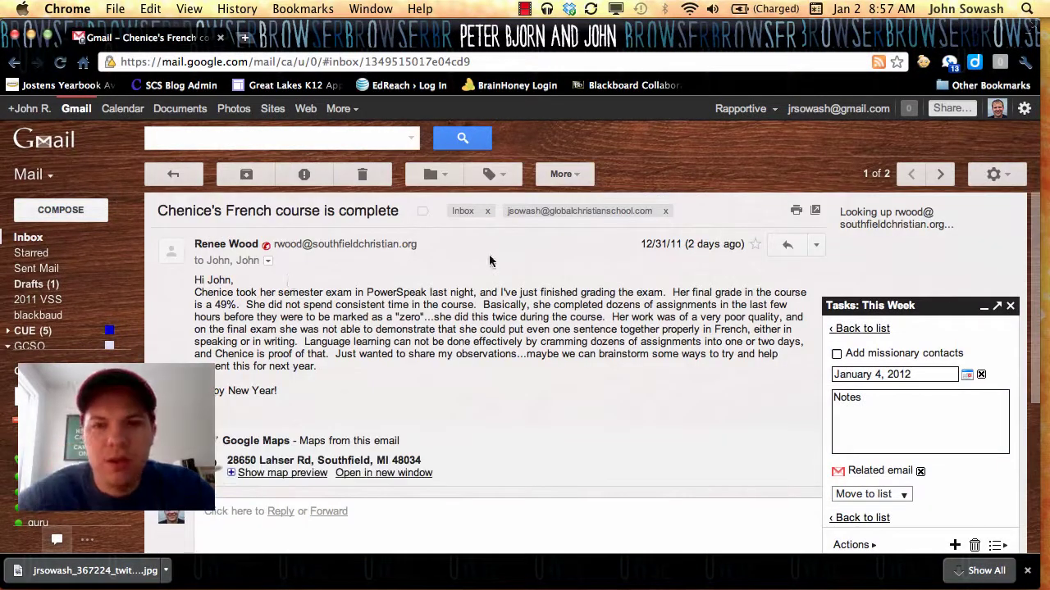
left_click(573, 176)
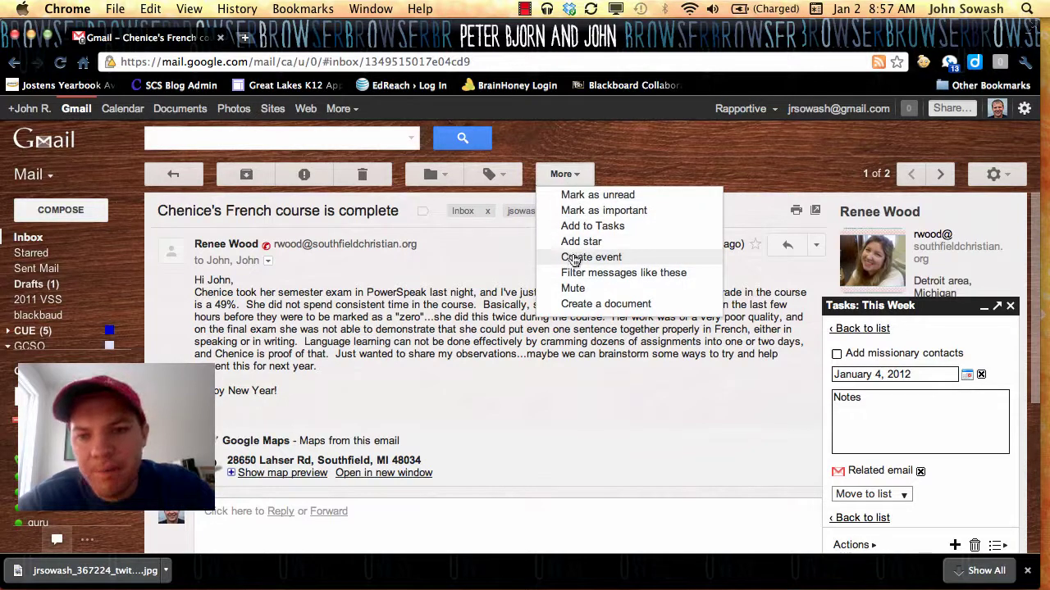
left_click(569, 226)
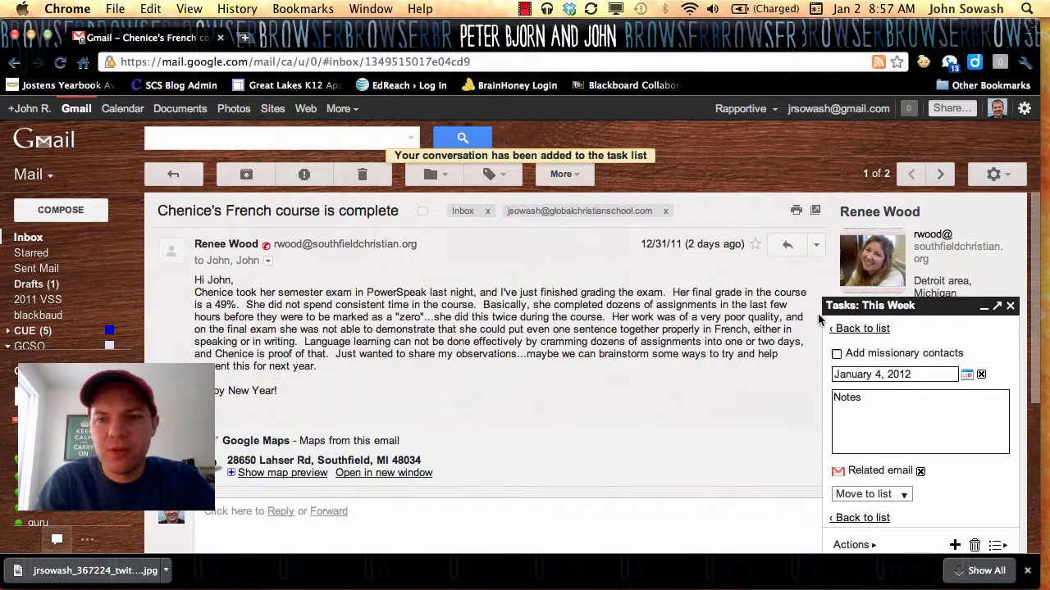
left_click(857, 329)
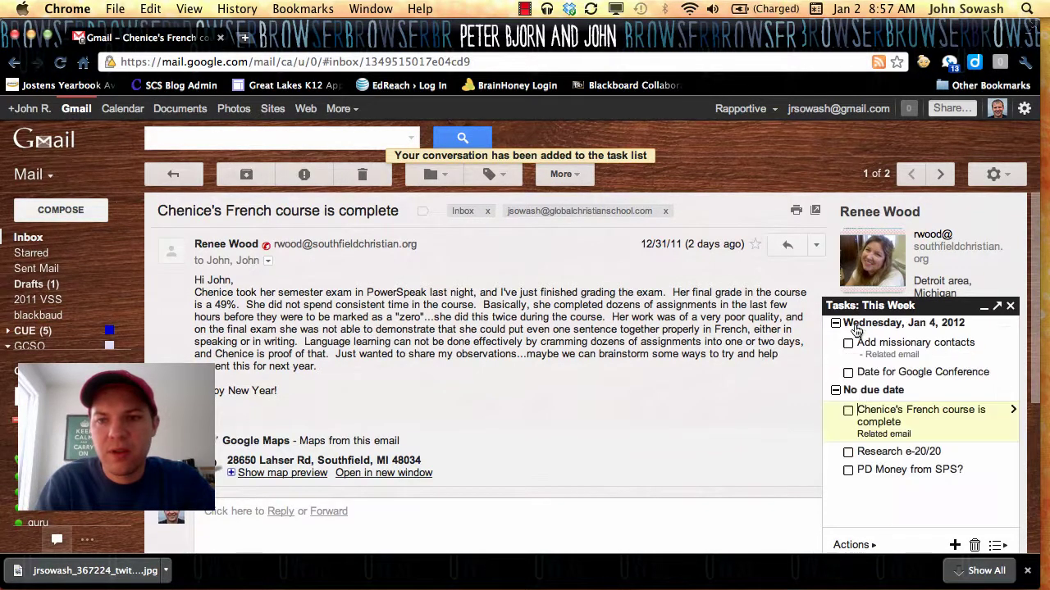
Step: Rename the new French course task as "Final grades for" plus the student's first name, and archive the email
triple_click(890, 414)
type("Final gra")
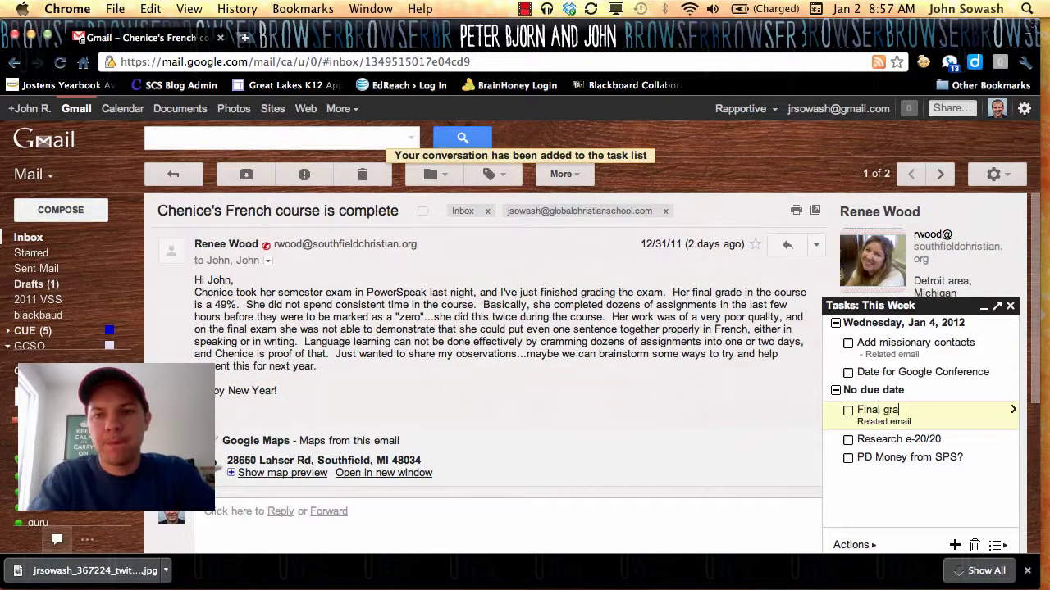
type("des for Chenice")
left_click(246, 174)
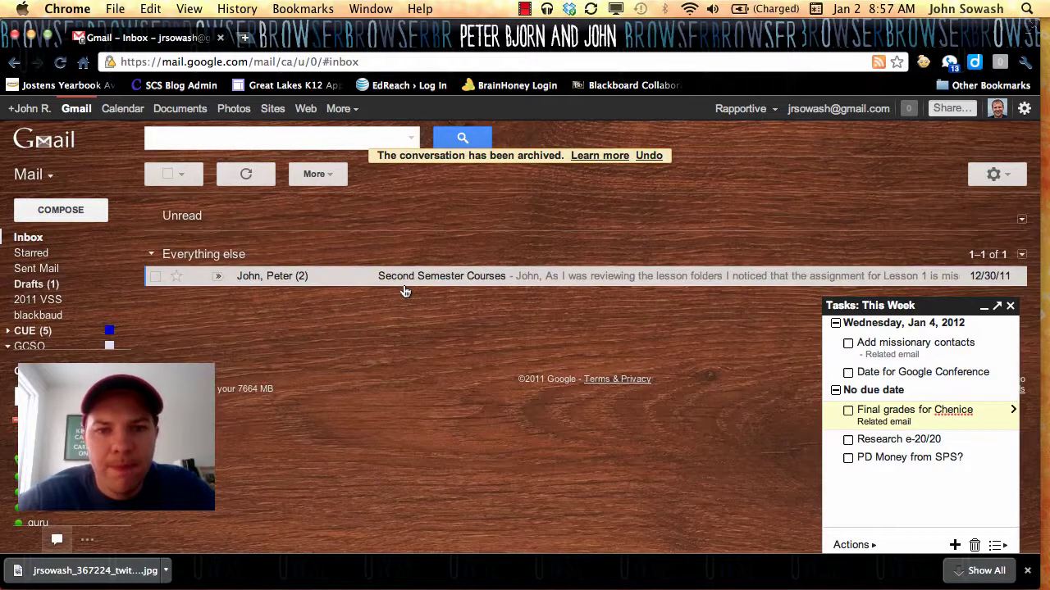
Step: Open the email "Second Semester Courses" and add it to the task list as a task
left_click(402, 278)
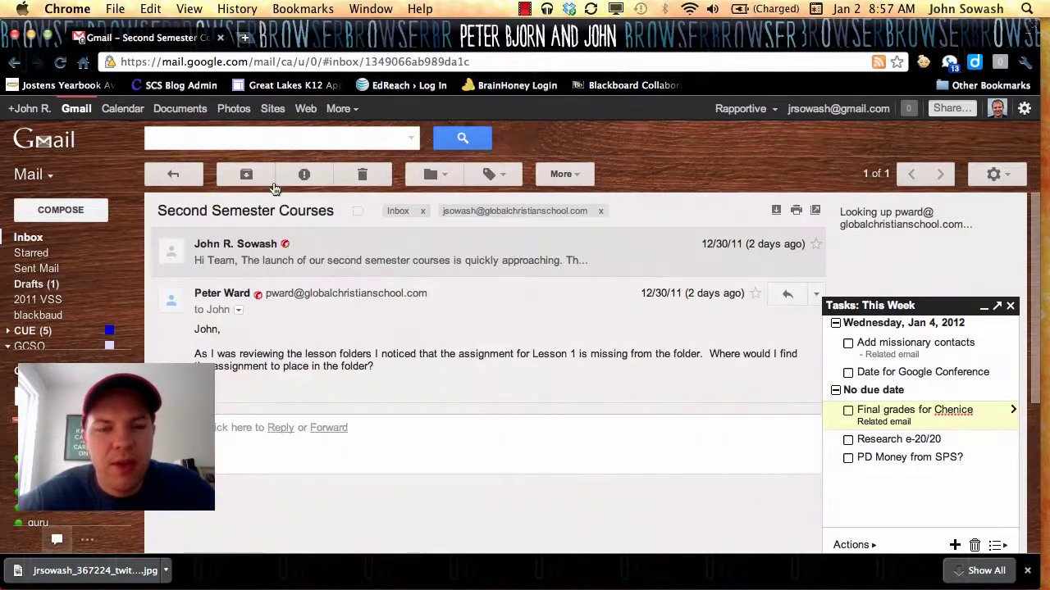
left_click(502, 177)
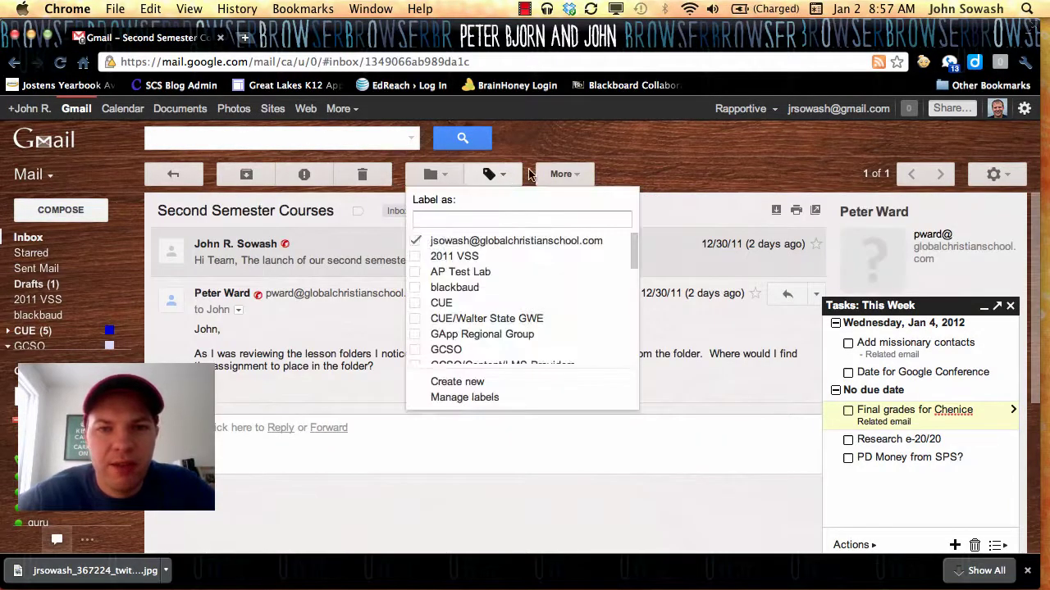
left_click(556, 173)
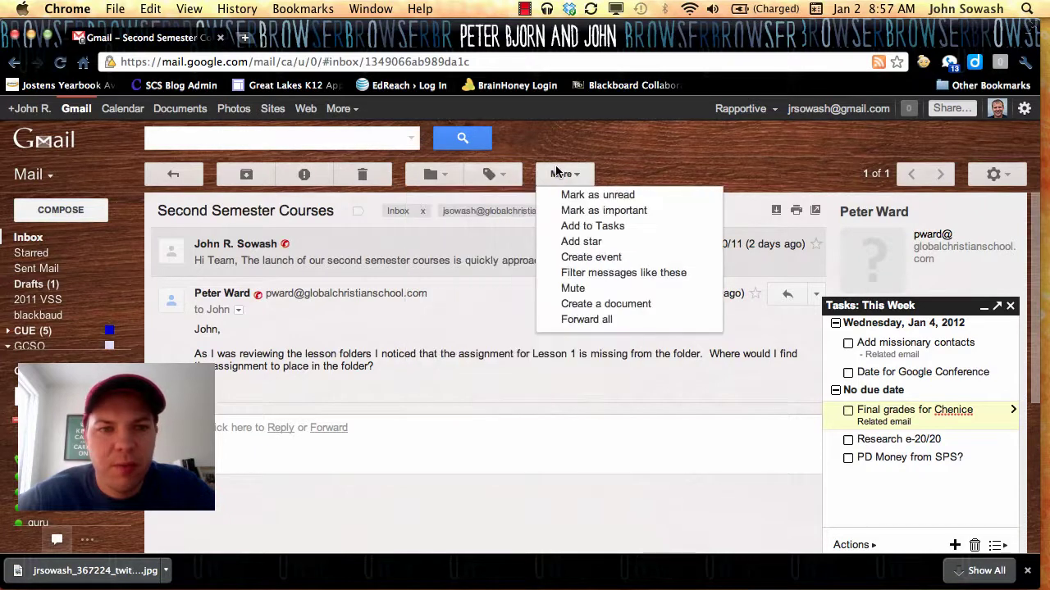
left_click(589, 232)
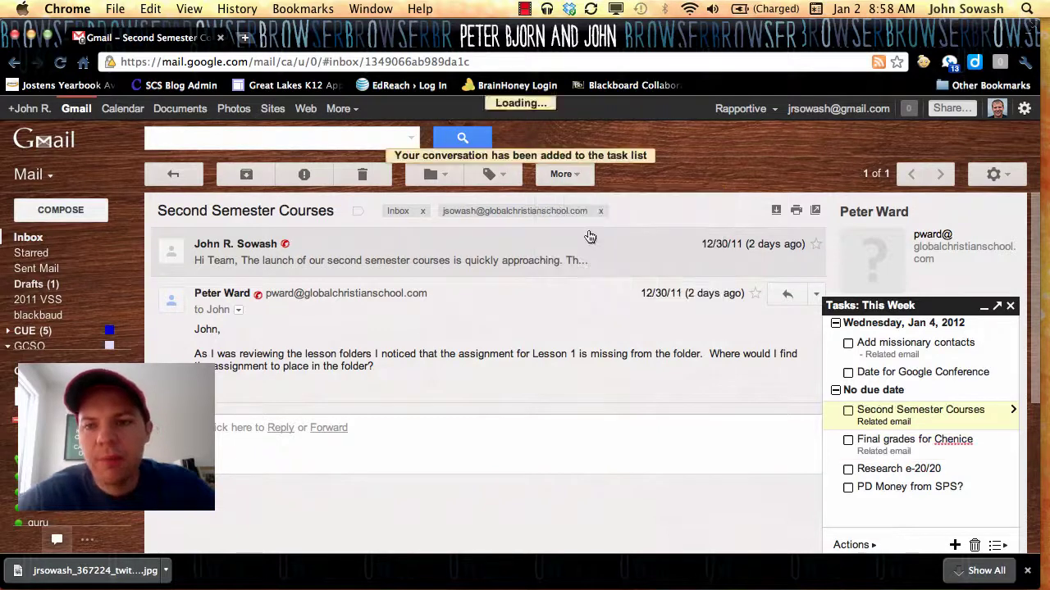
Step: Rename the "Second Semester Courses" task as "Find assignment for Bible Course" and archive the email
triple_click(907, 409)
type("F")
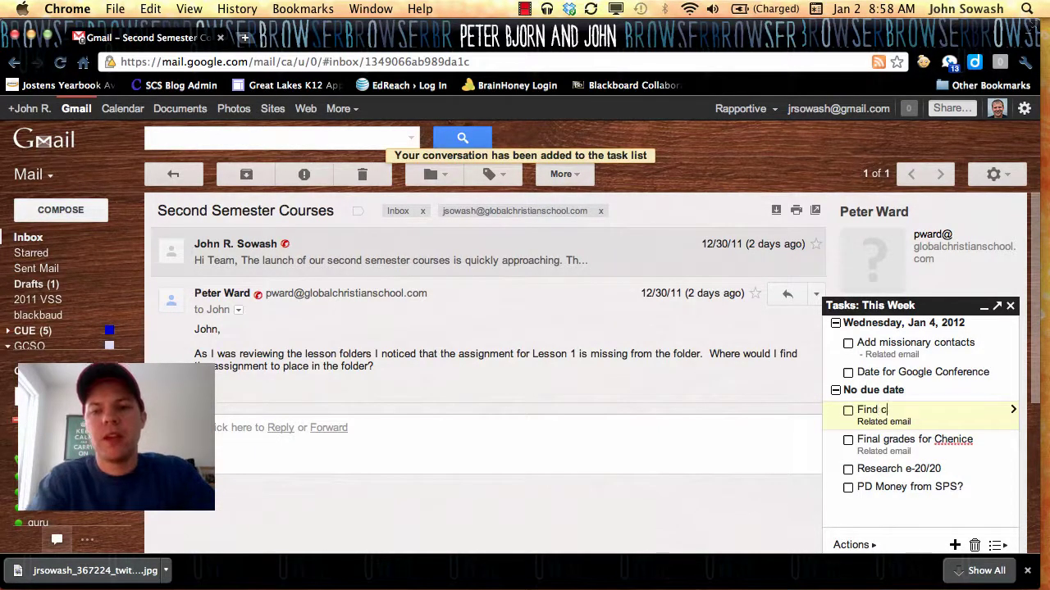
type("ind assignment for Bibl")
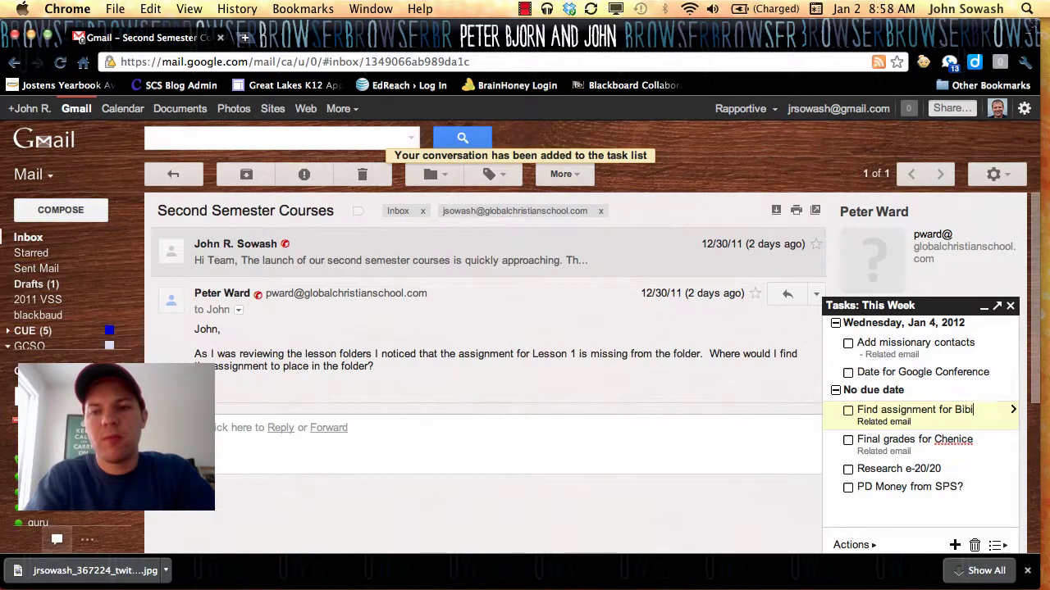
type("e Course")
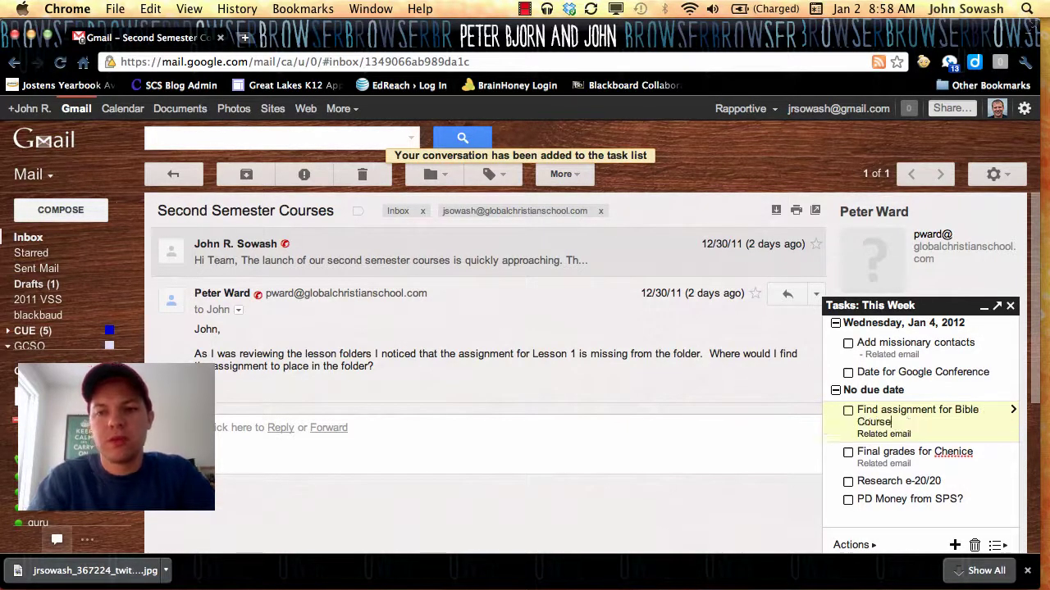
left_click(246, 174)
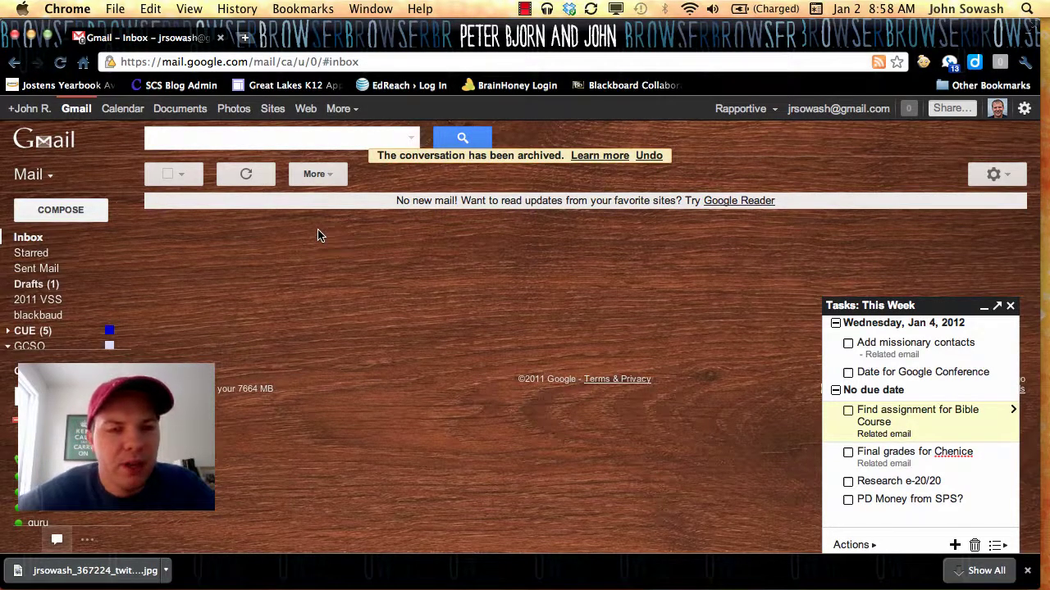
Step: View the related email of the "Add missionary contacts" task, and return to the message list
scroll(904, 370, "down", 1)
scroll(904, 370, "up", 1)
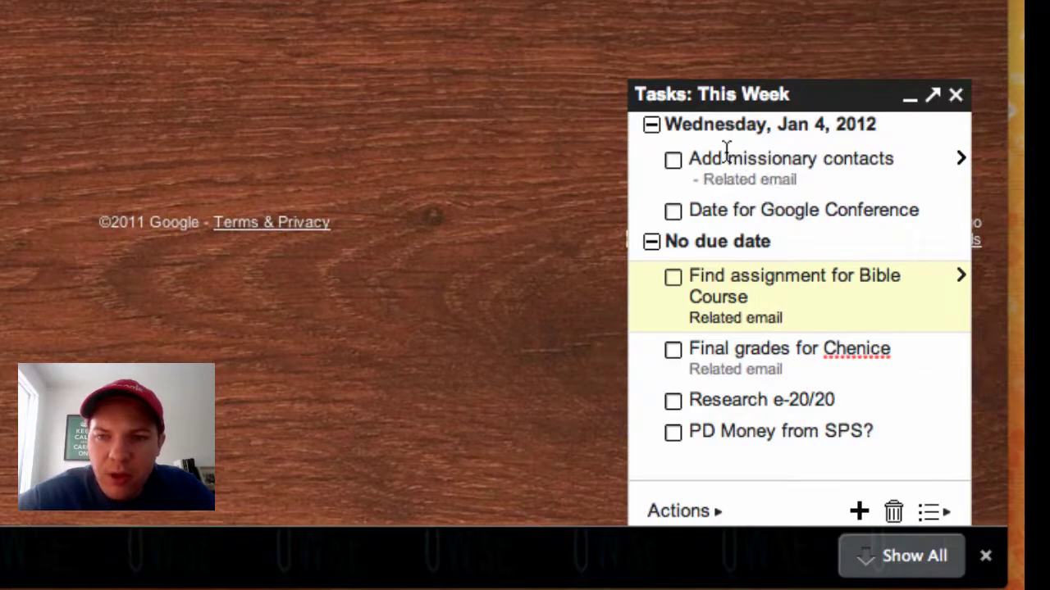
left_click(763, 195)
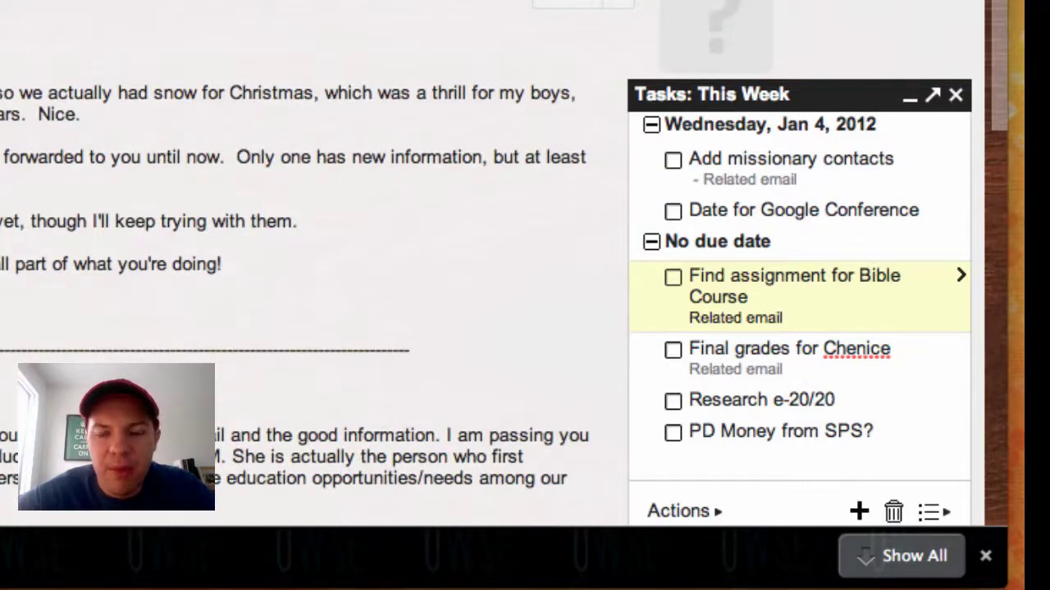
key("u")
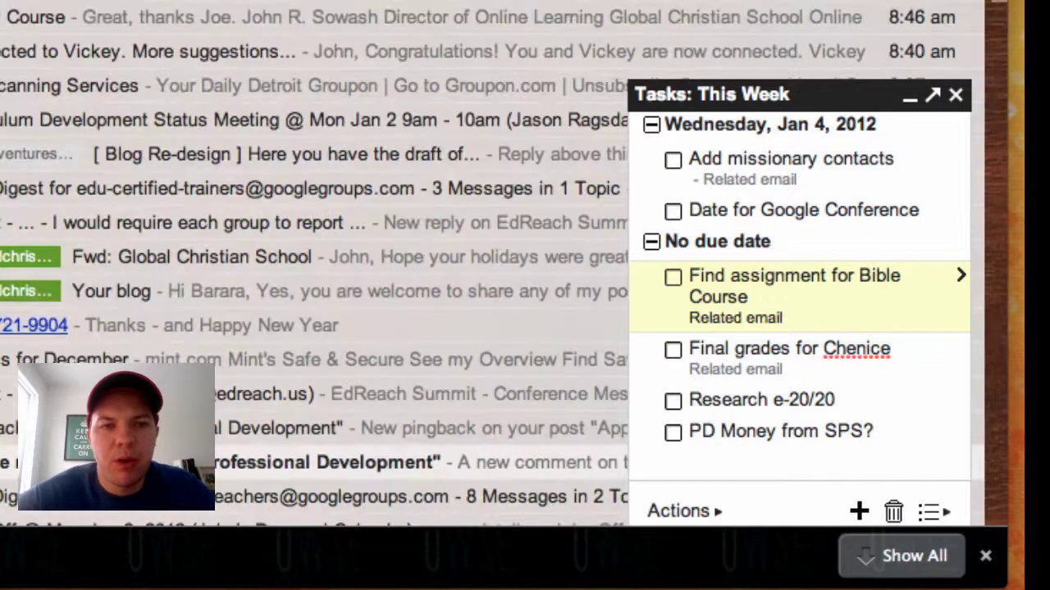